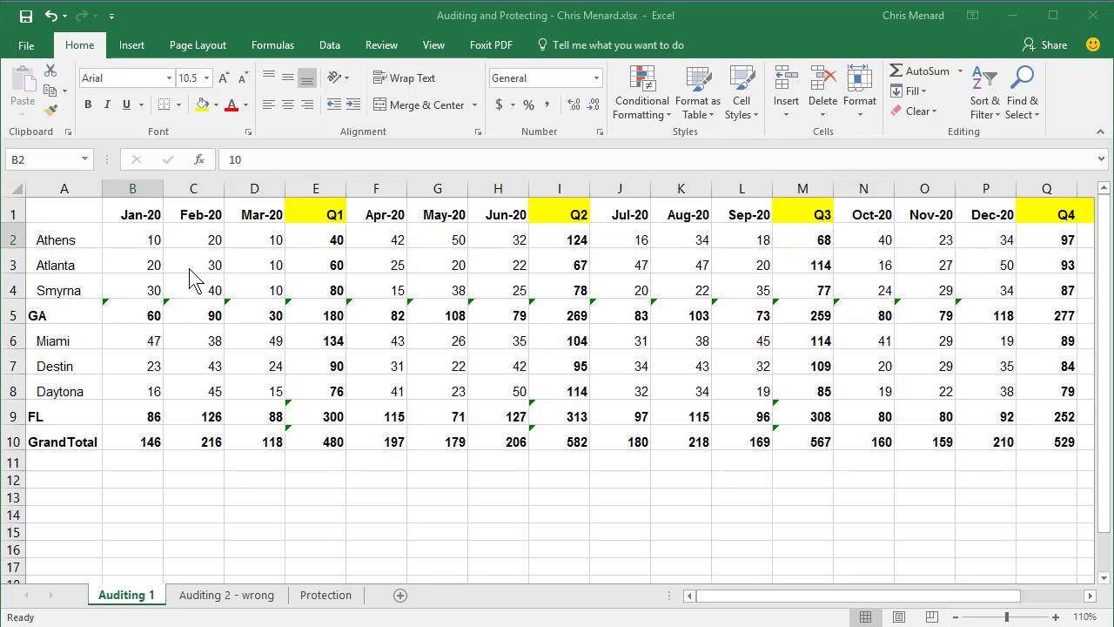
# Freeze the header row and the first column of the Auditing 1 sheet by freezing panes at cell B2
pyautogui.click(145, 239)
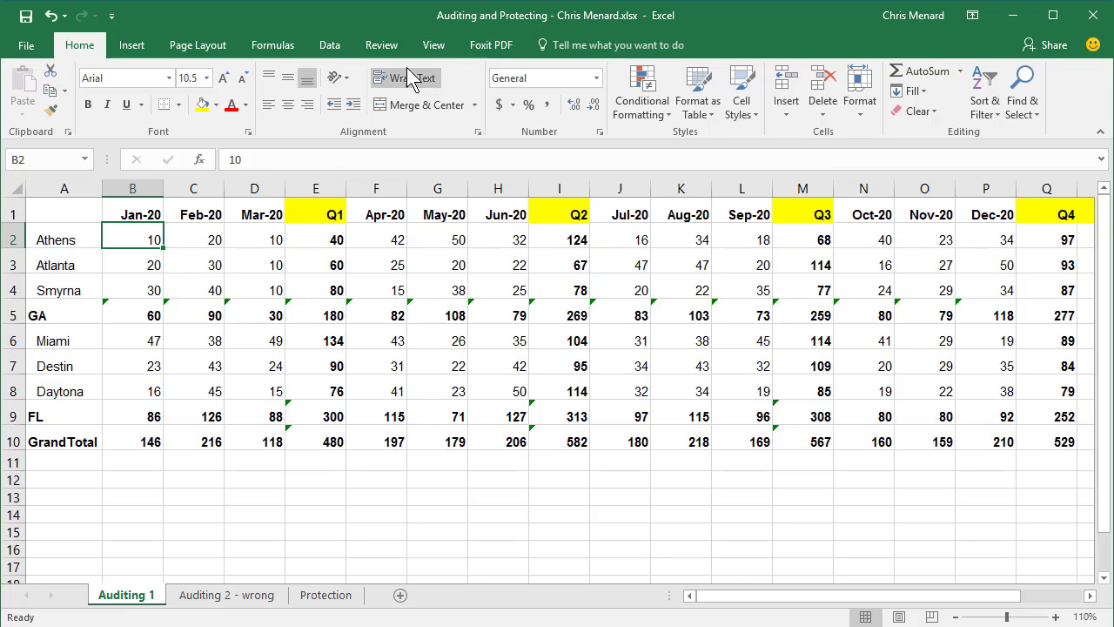
pyautogui.click(431, 47)
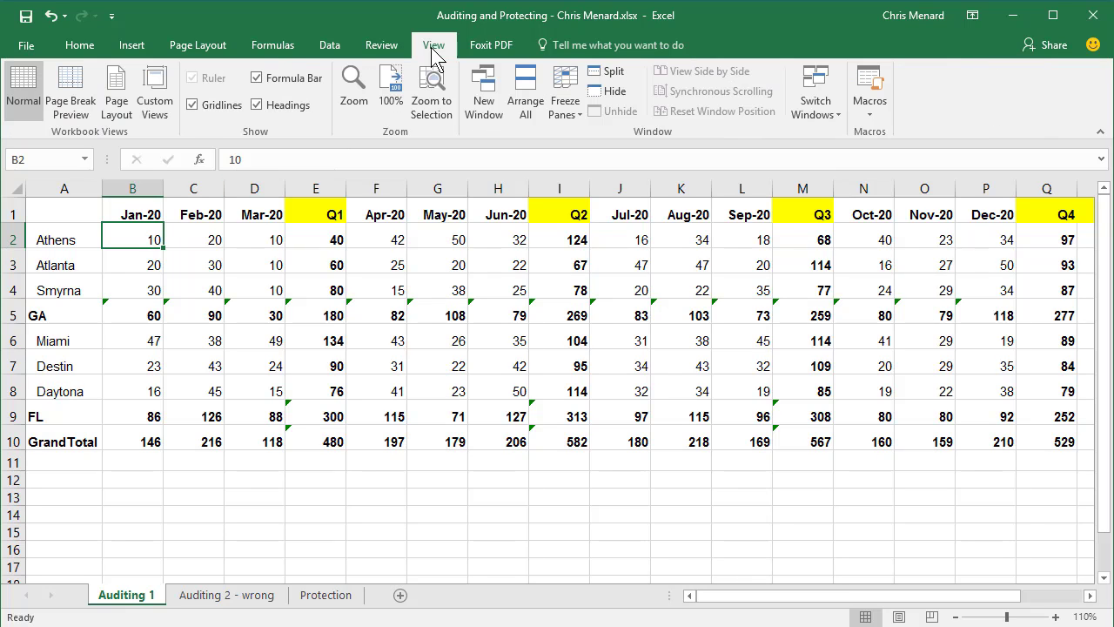
pyautogui.click(564, 112)
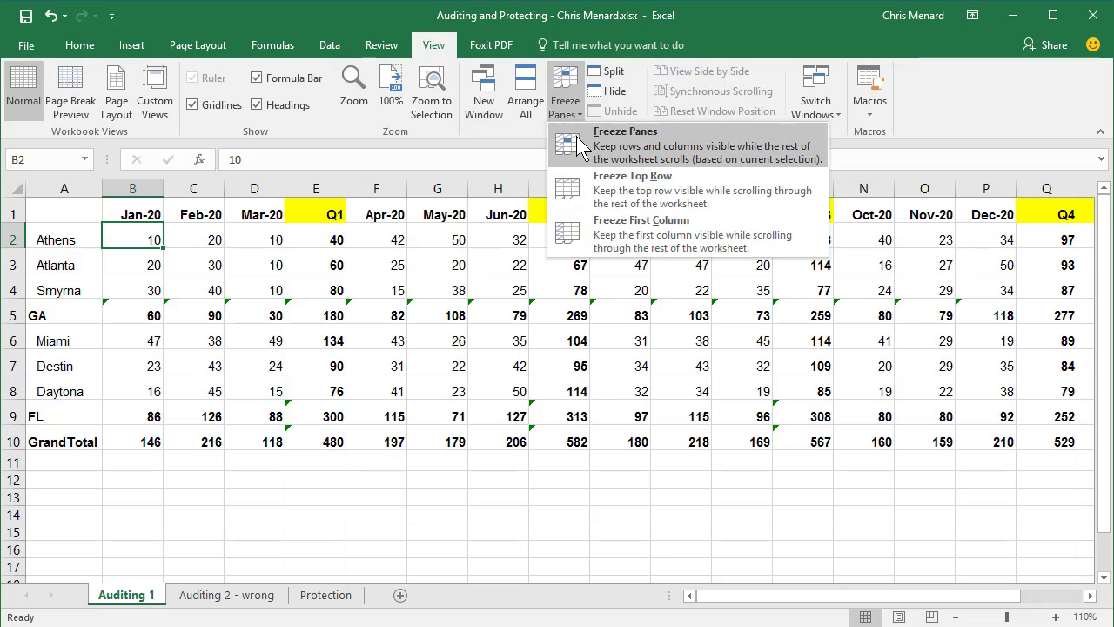
pyautogui.click(594, 142)
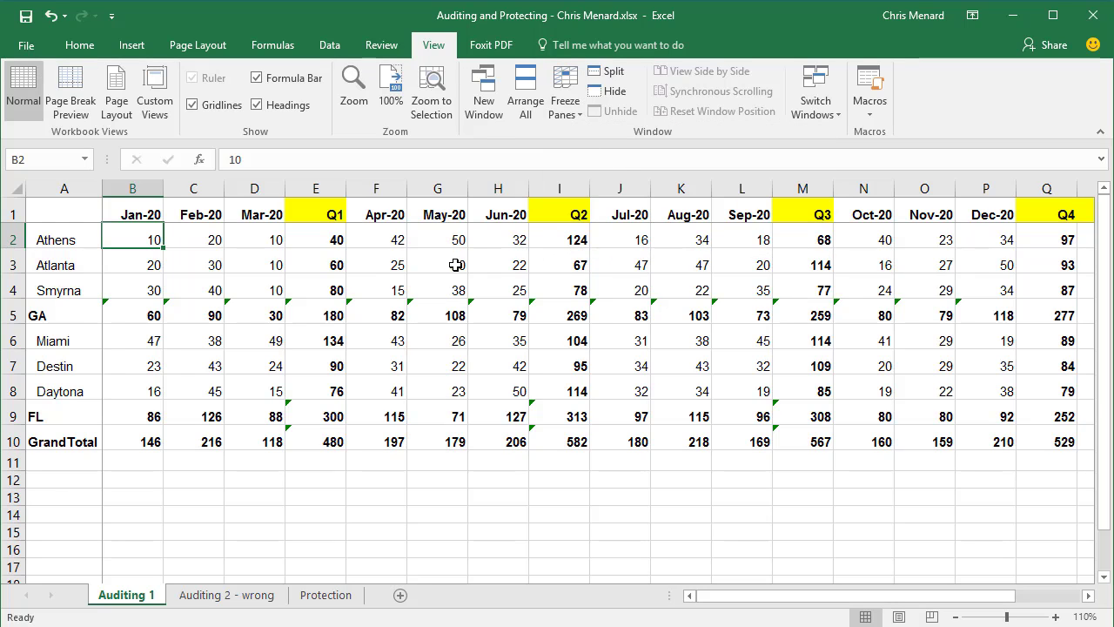
# Look across the months through the Percentages column, and examine the formulas in the Q1 and Q2 total columns
pyautogui.click(1088, 597)
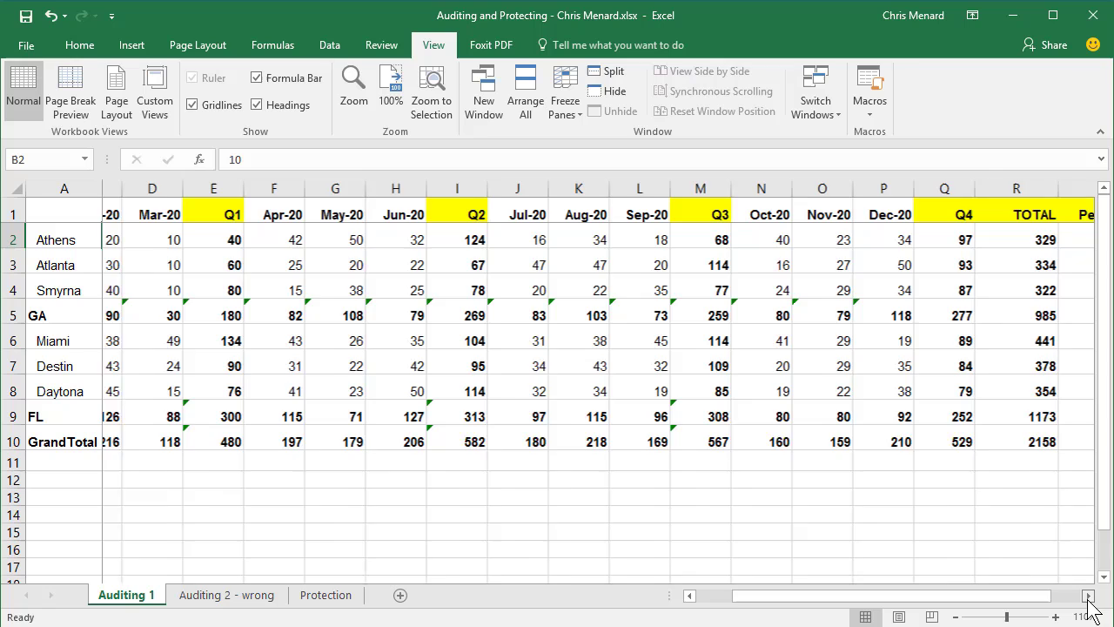
pyautogui.click(1088, 596)
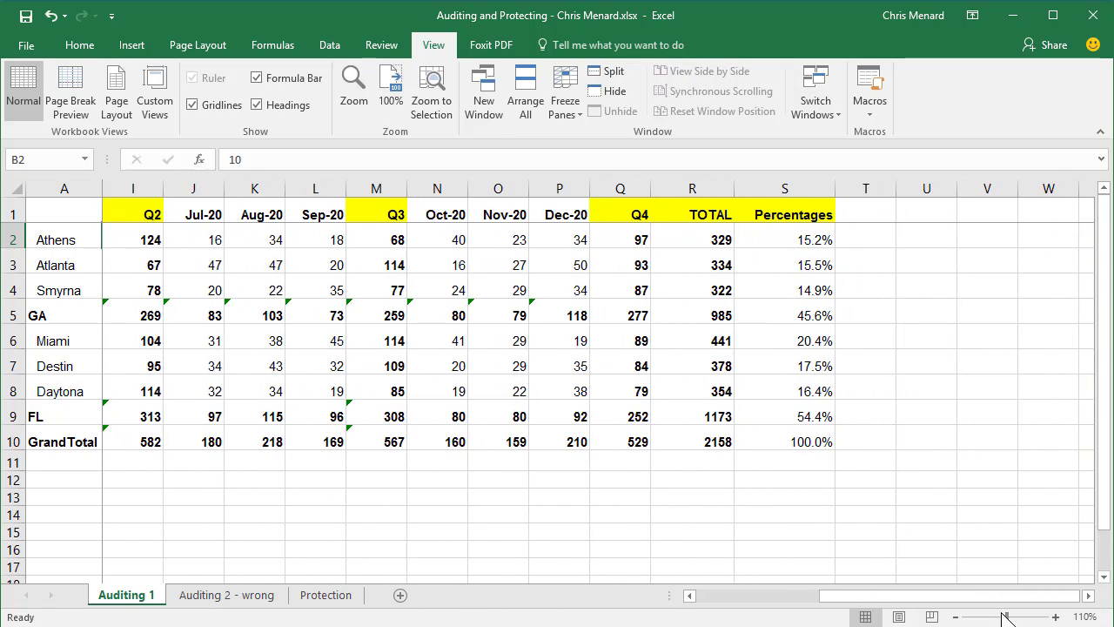
pyautogui.moveTo(967, 601); pyautogui.dragTo(928, 607)
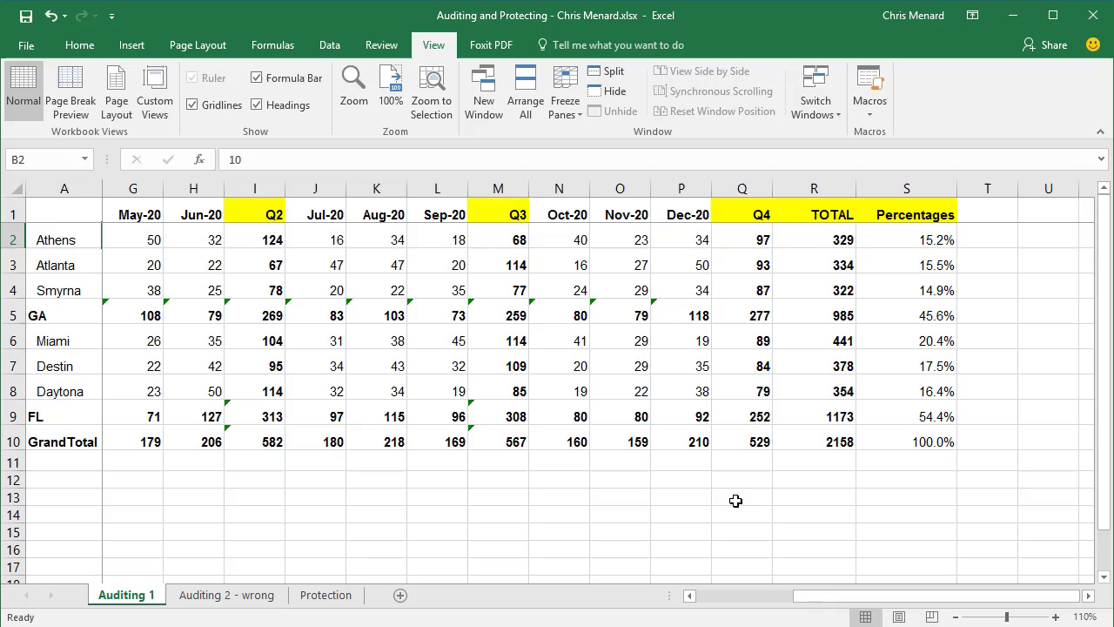
pyautogui.moveTo(836, 601); pyautogui.dragTo(688, 602)
pyautogui.click(313, 236)
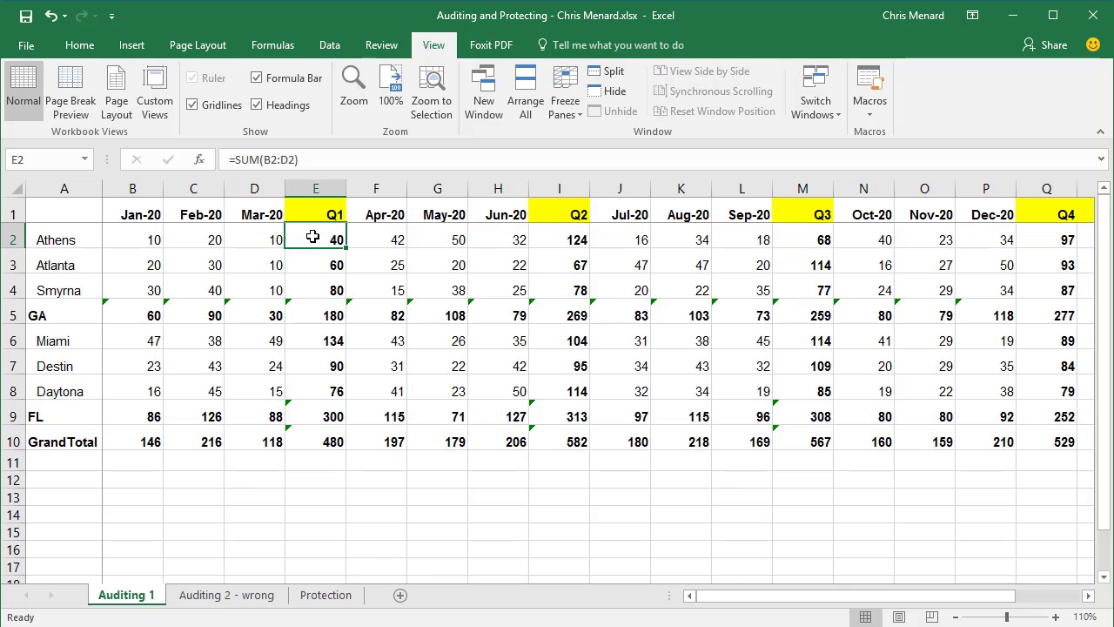
pyautogui.press('Down')
pyautogui.press('Down')
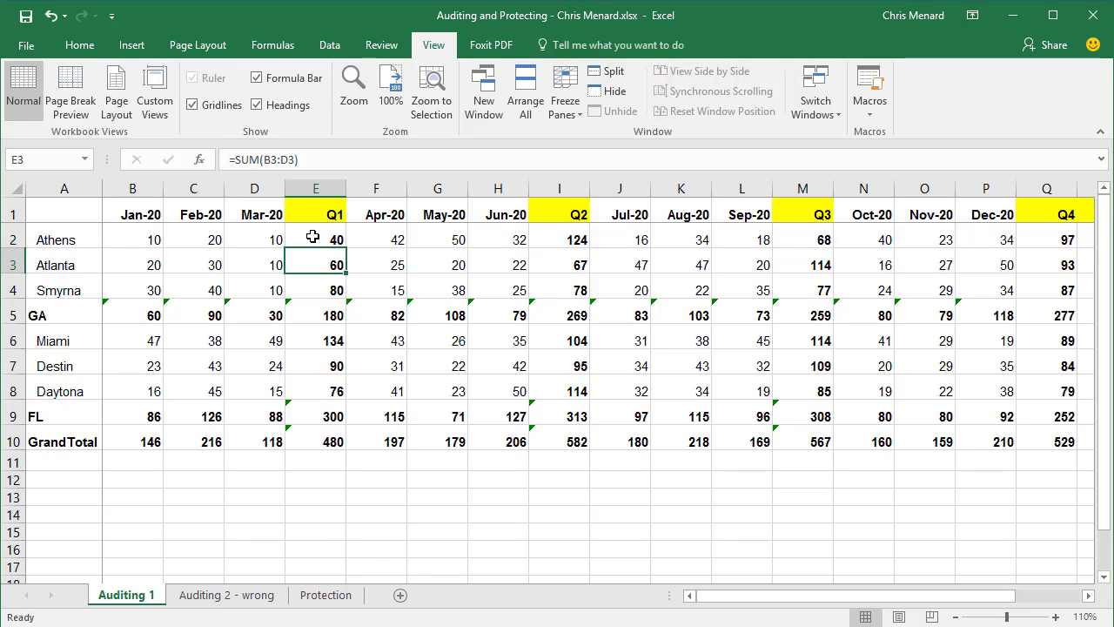
pyautogui.press('Down')
pyautogui.press('Down')
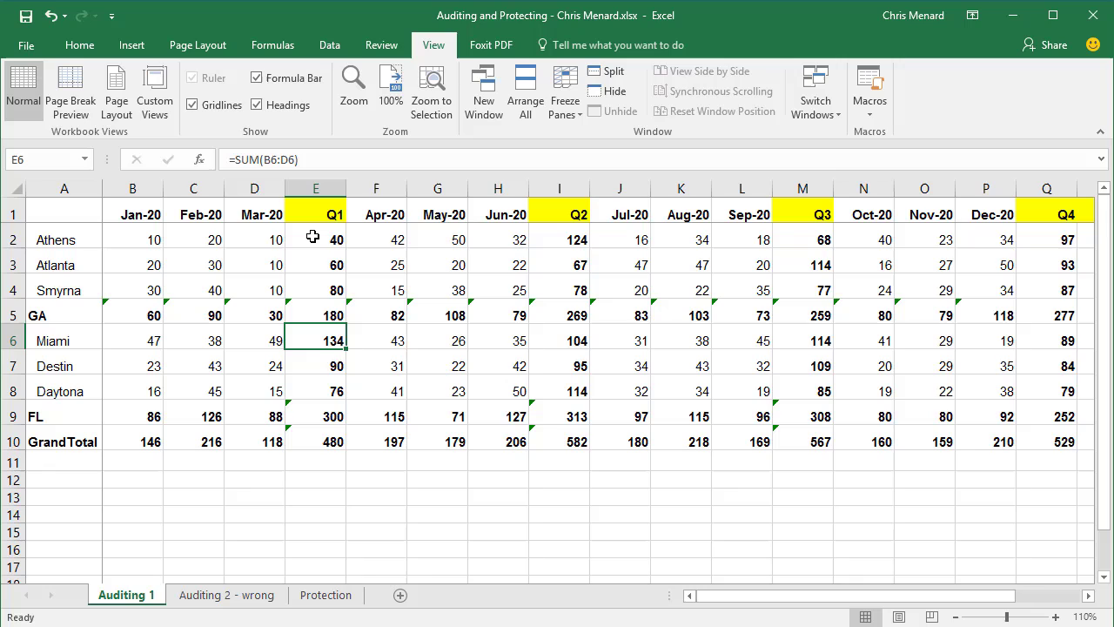
pyautogui.click(558, 240)
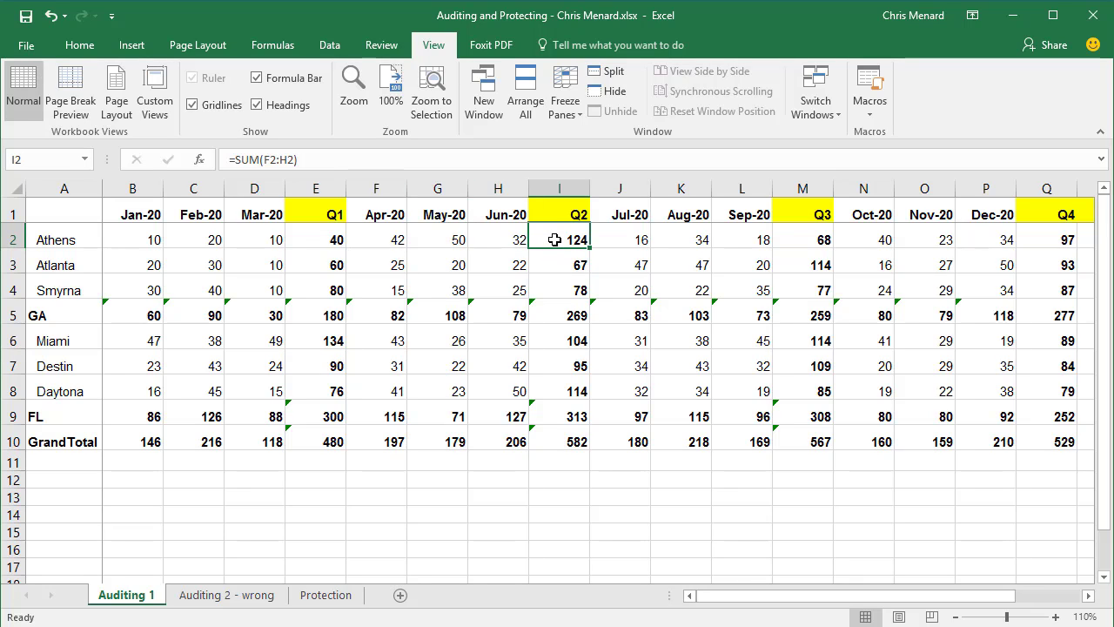
pyautogui.press('Down')
pyautogui.press('Down')
pyautogui.press('Down')
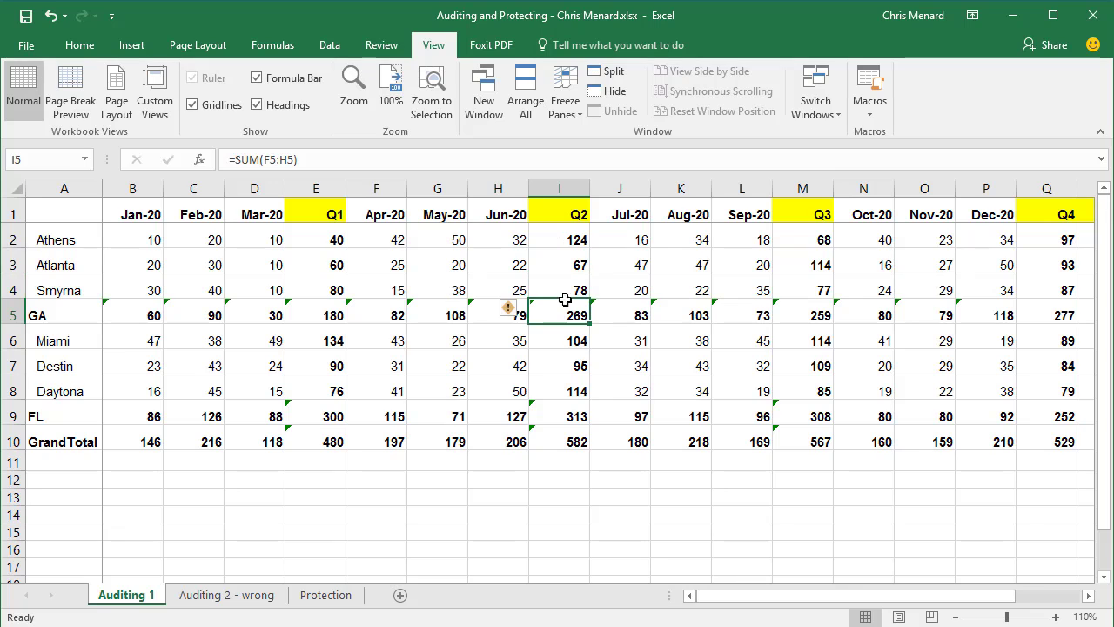
# Trace the precedents of the overall grand total in cell R10 two levels back
pyautogui.moveTo(856, 604); pyautogui.dragTo(992, 604)
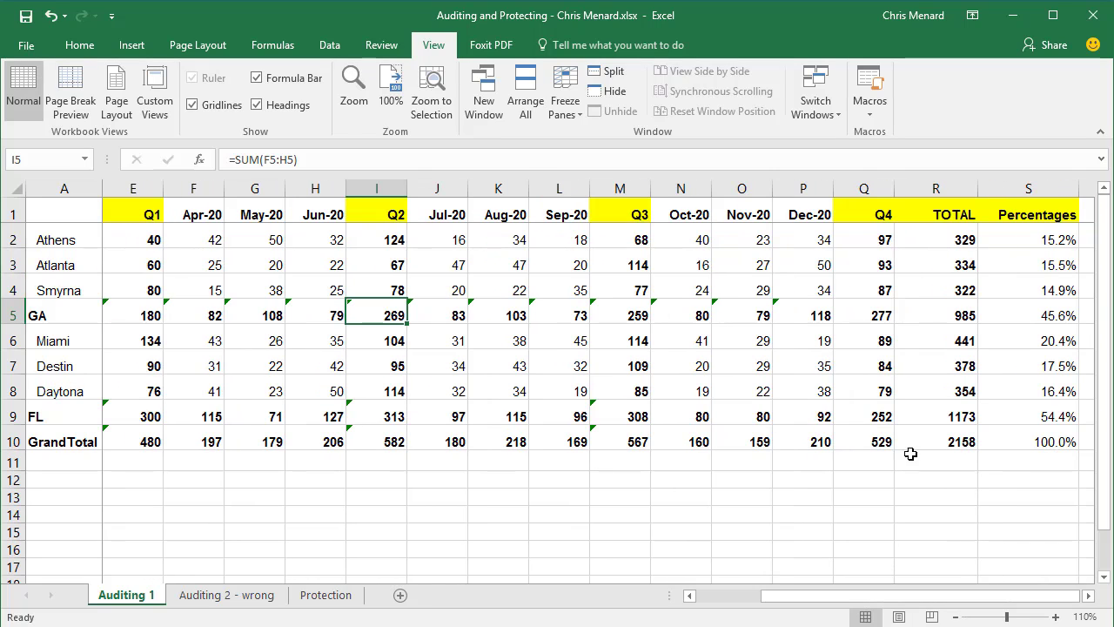
pyautogui.click(933, 441)
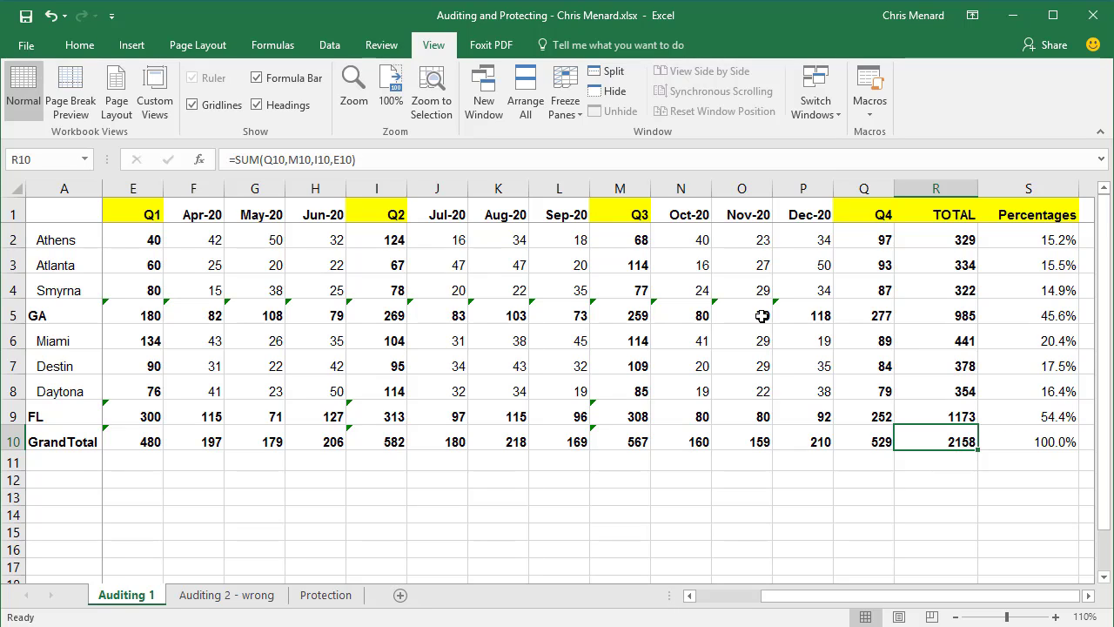
pyautogui.click(272, 48)
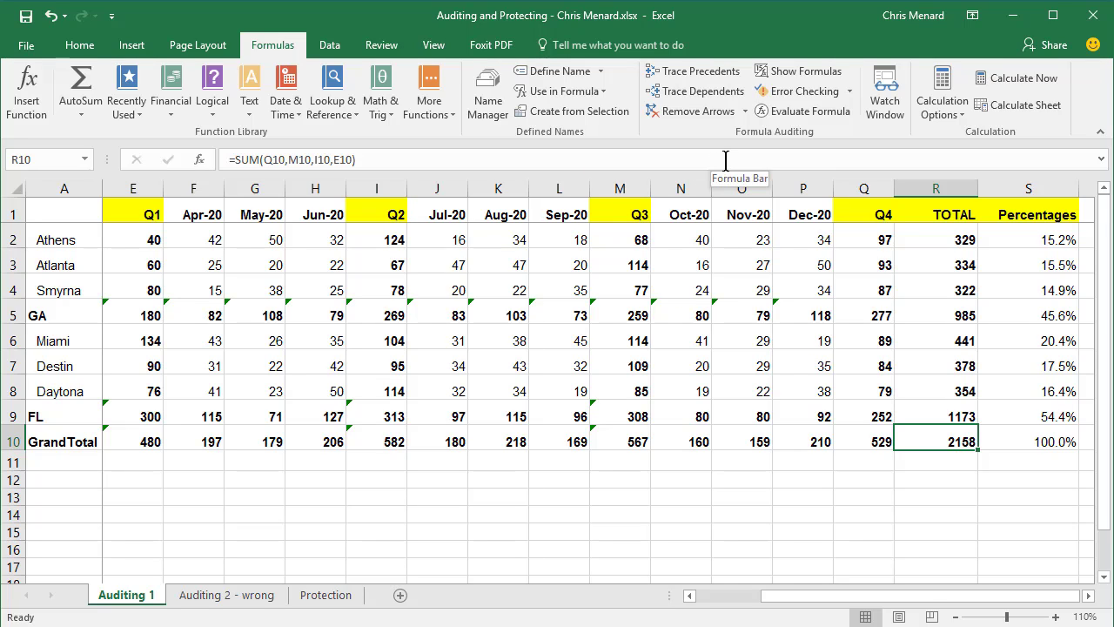
pyautogui.click(674, 74)
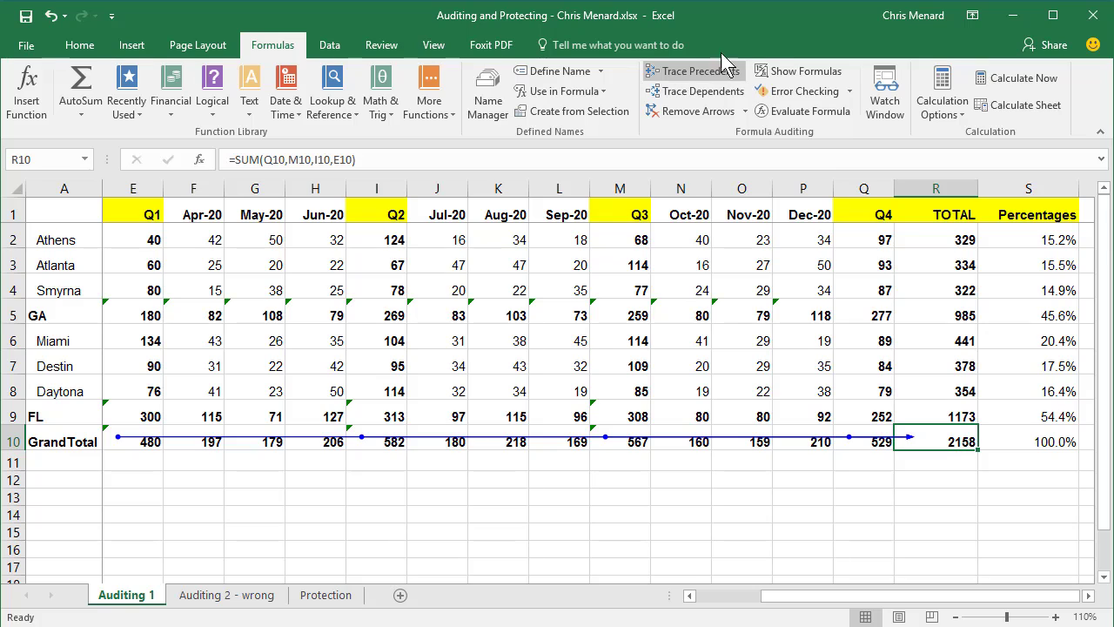
pyautogui.click(699, 74)
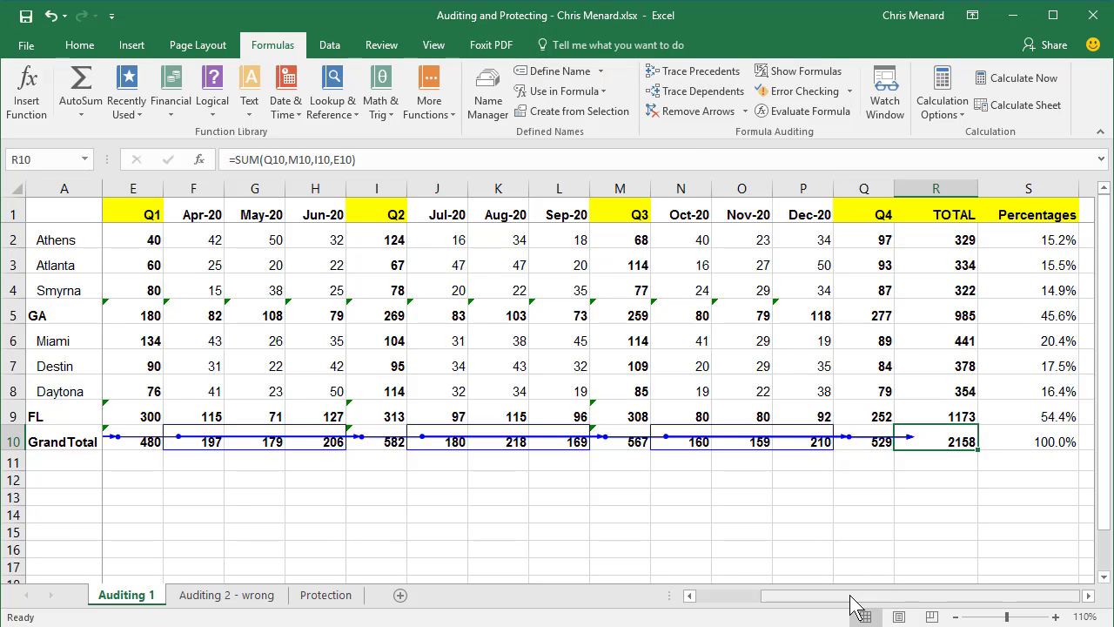
# Trace R10's precedents further back to the monthly city figures, and remove all tracer arrows
pyautogui.moveTo(851, 603); pyautogui.dragTo(772, 612)
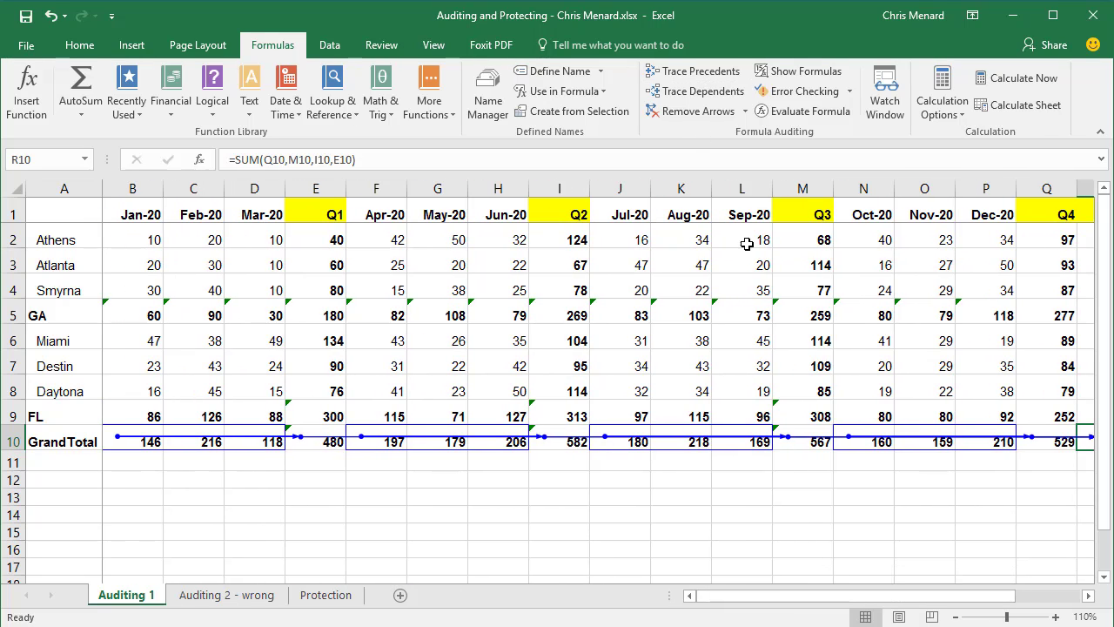
pyautogui.click(956, 617)
pyautogui.click(956, 617)
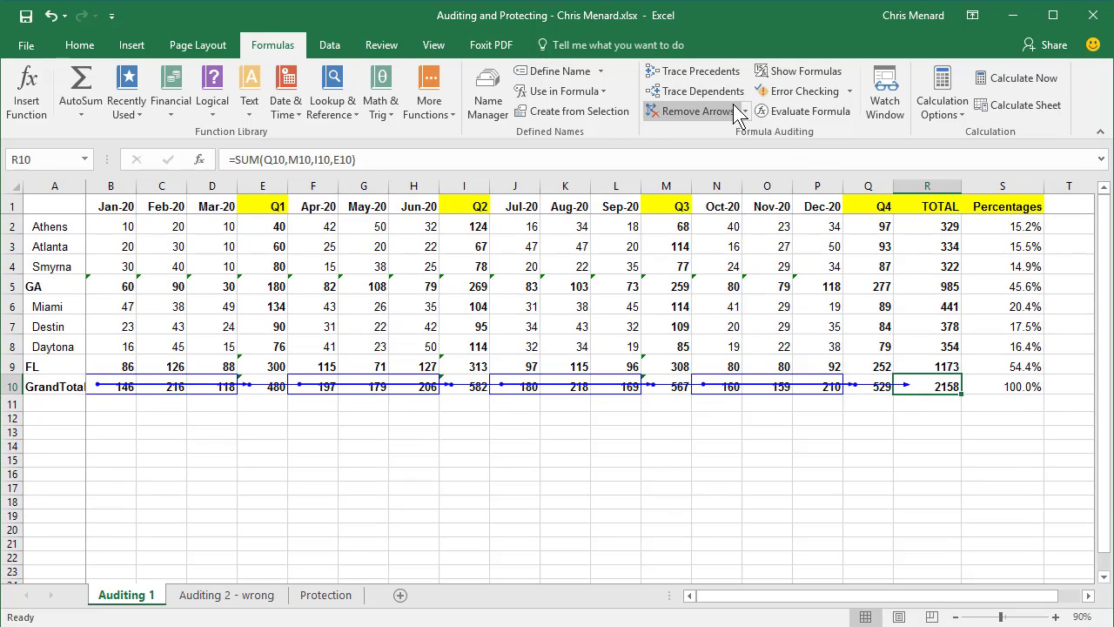
pyautogui.click(719, 80)
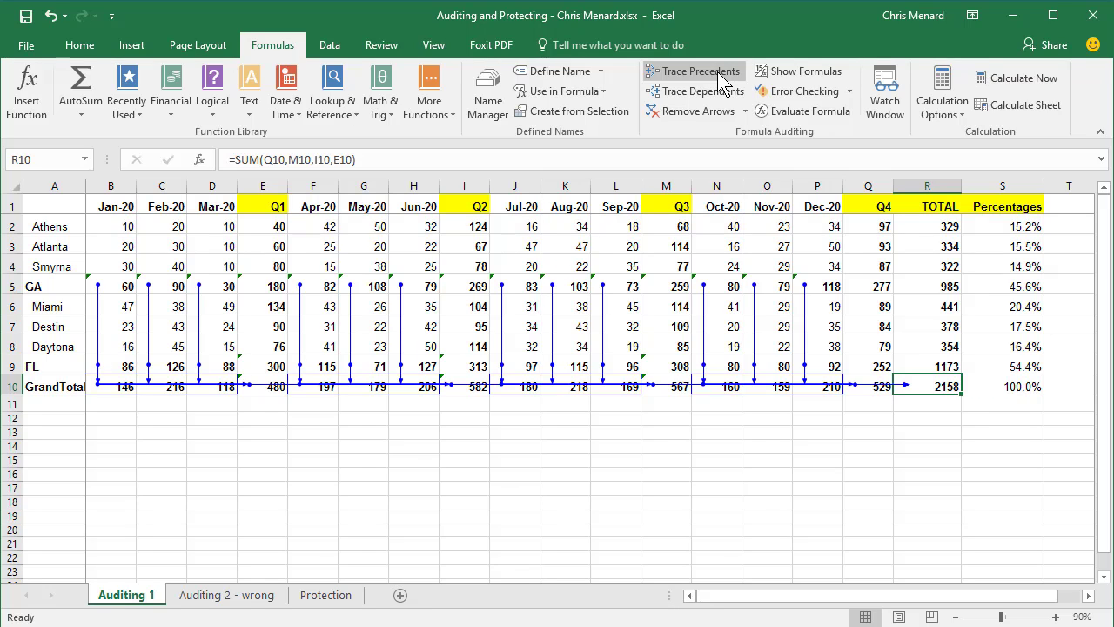
pyautogui.click(719, 80)
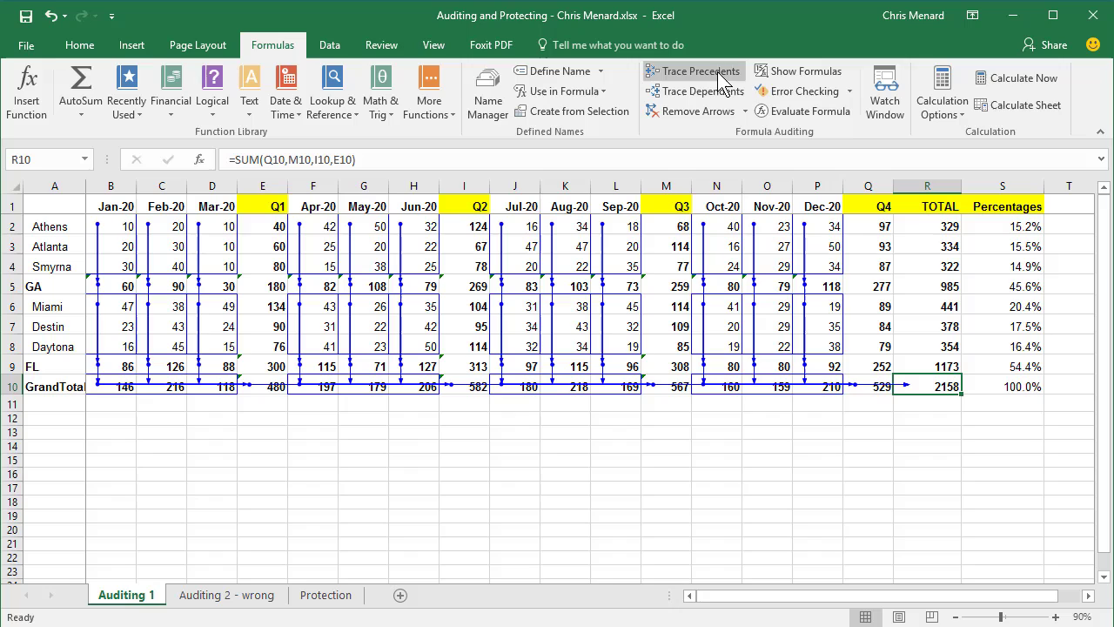
pyautogui.click(719, 78)
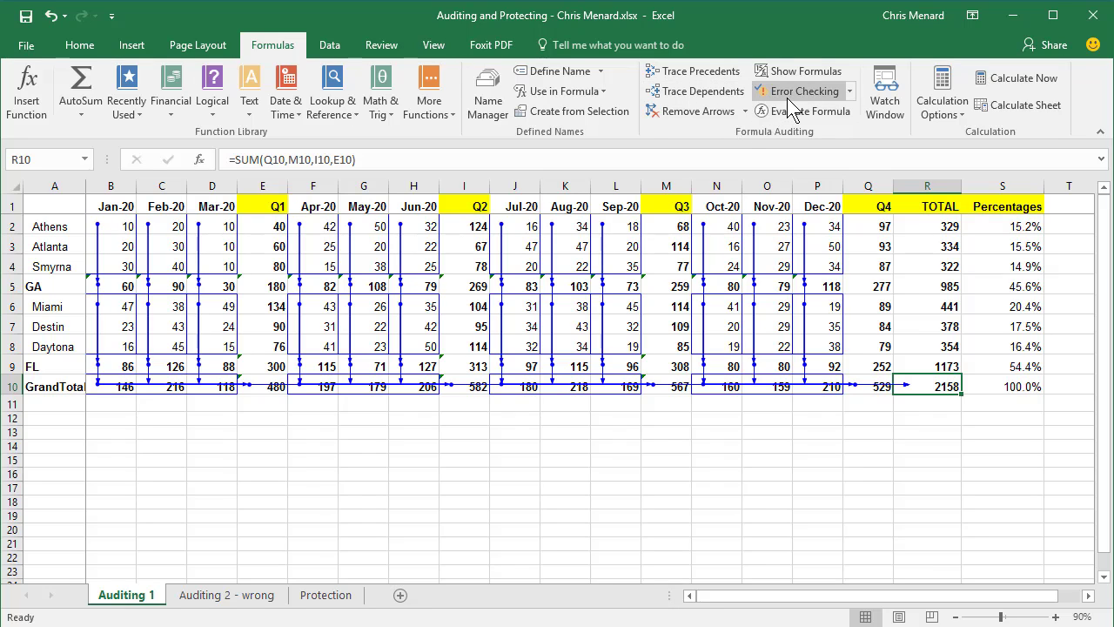
pyautogui.click(720, 111)
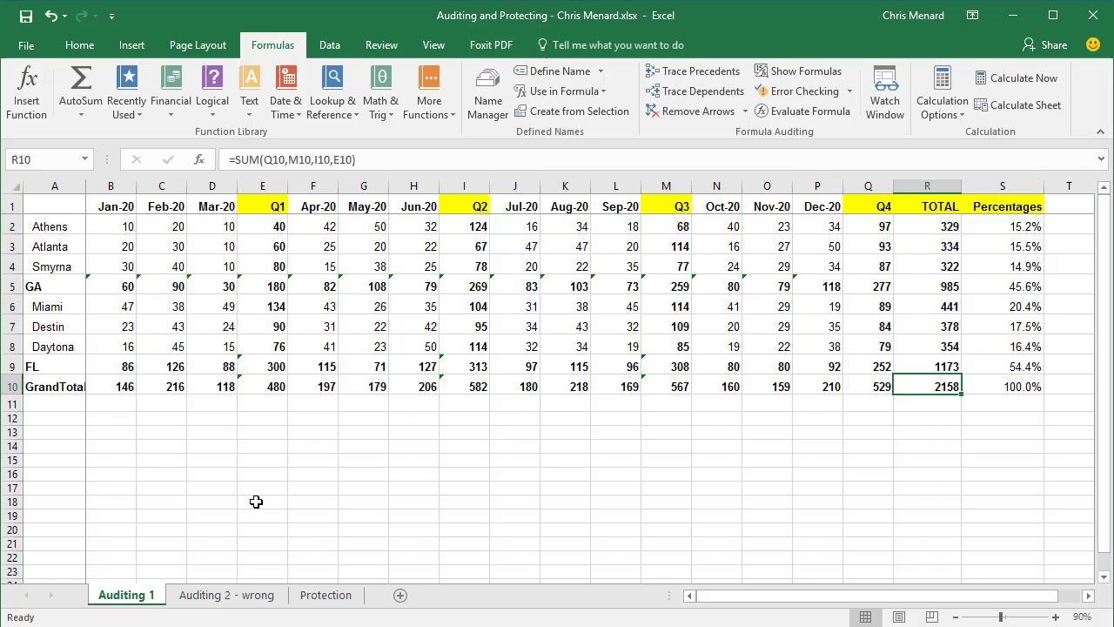
# On the Auditing 2 - wrong sheet, trace the precedents of the grand total in R10 four levels back
pyautogui.click(249, 597)
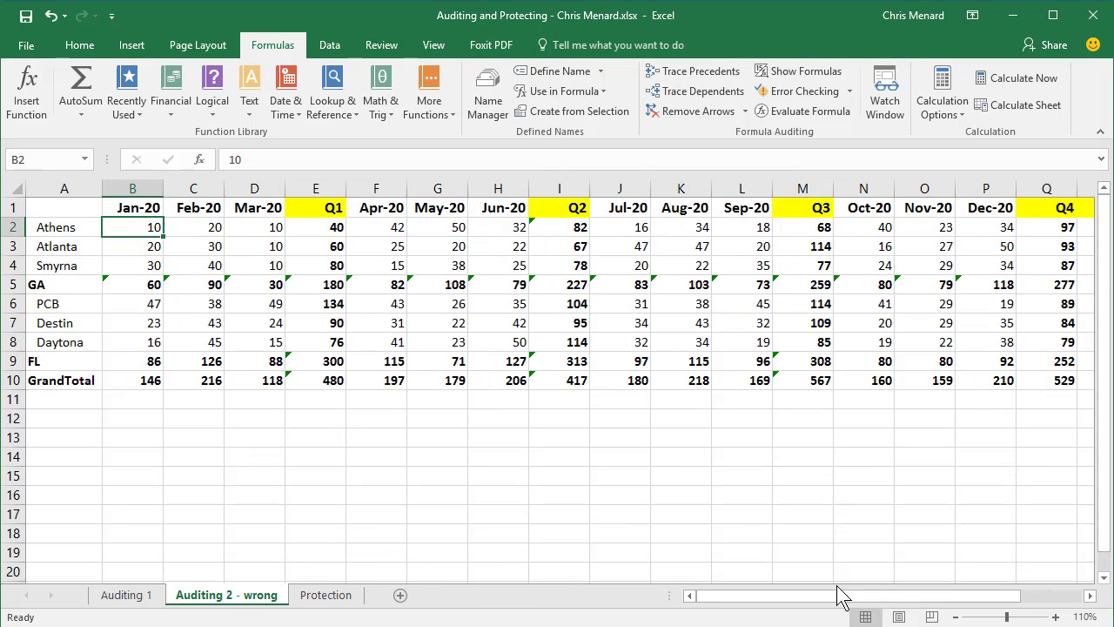
pyautogui.click(955, 617)
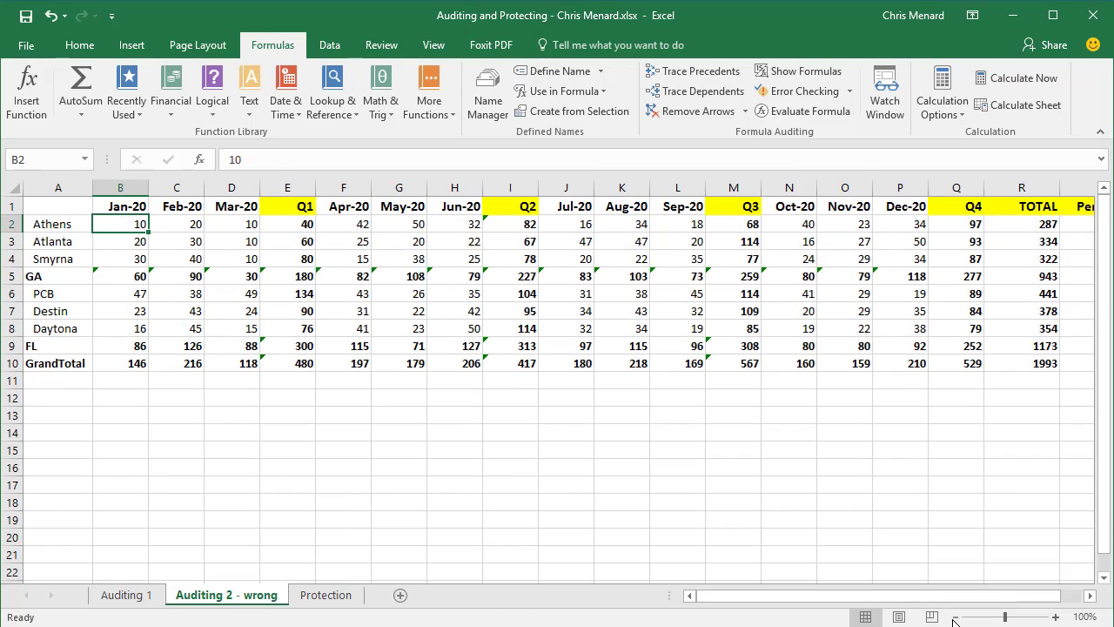
pyautogui.click(955, 617)
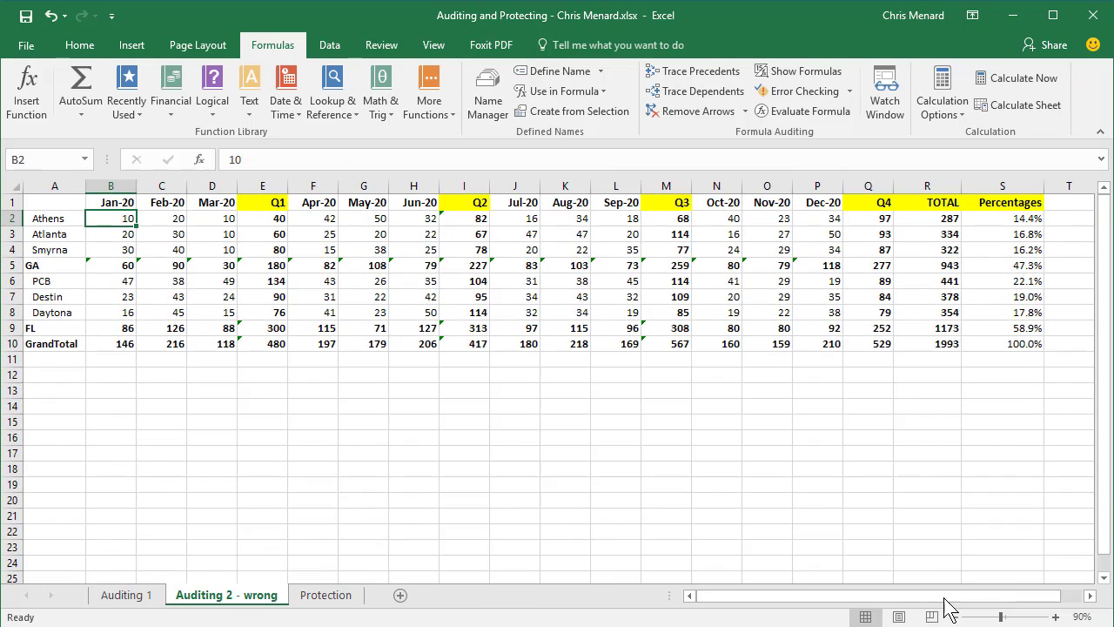
pyautogui.click(923, 342)
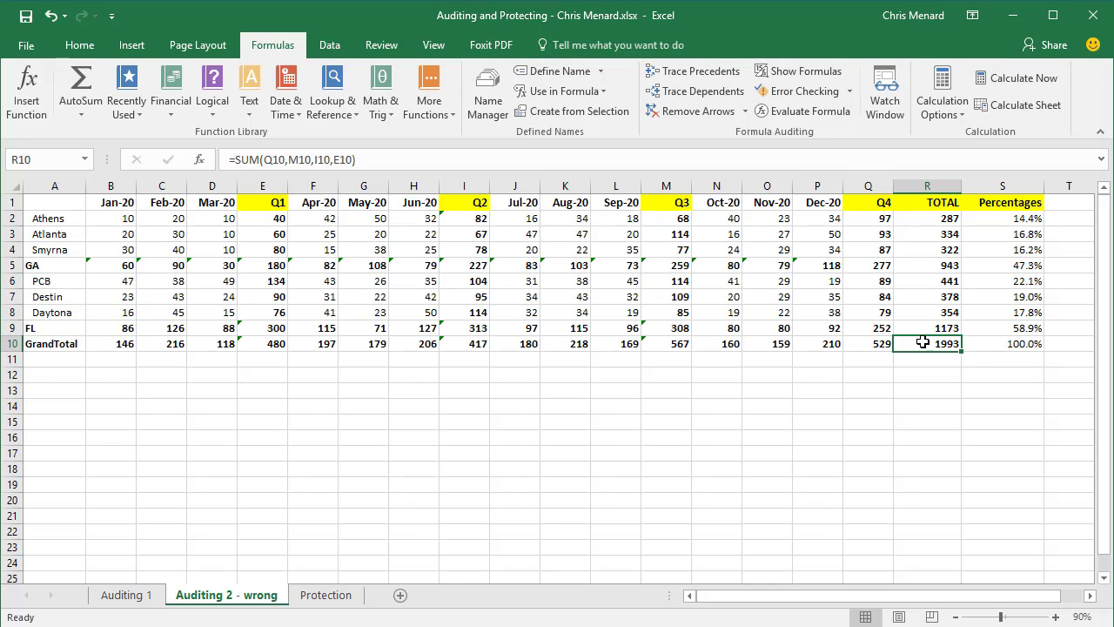
pyautogui.click(706, 72)
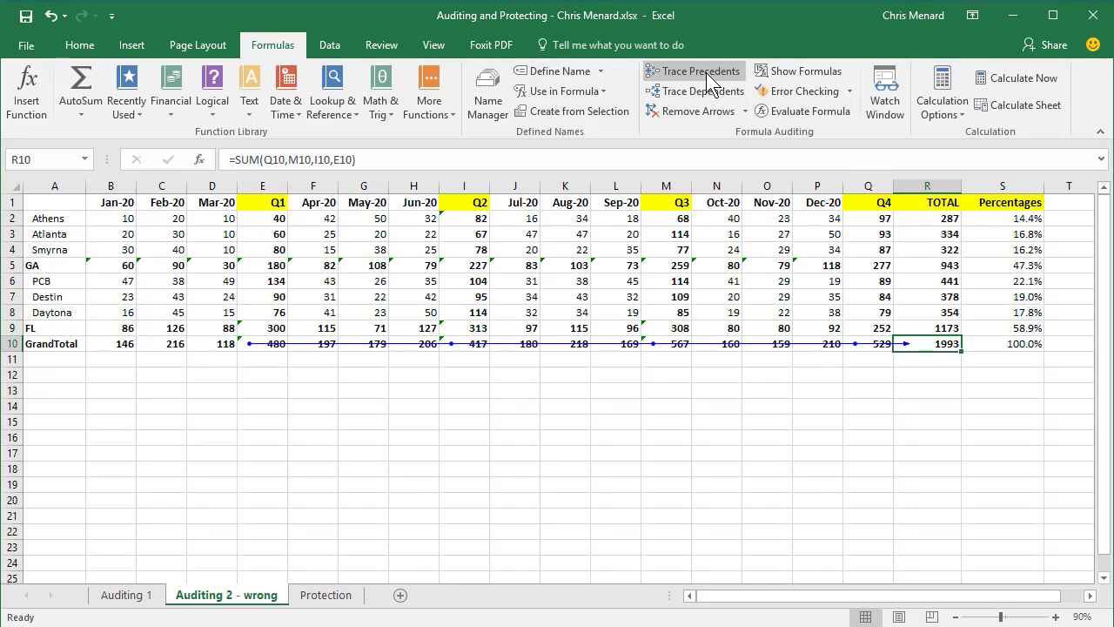
pyautogui.click(706, 73)
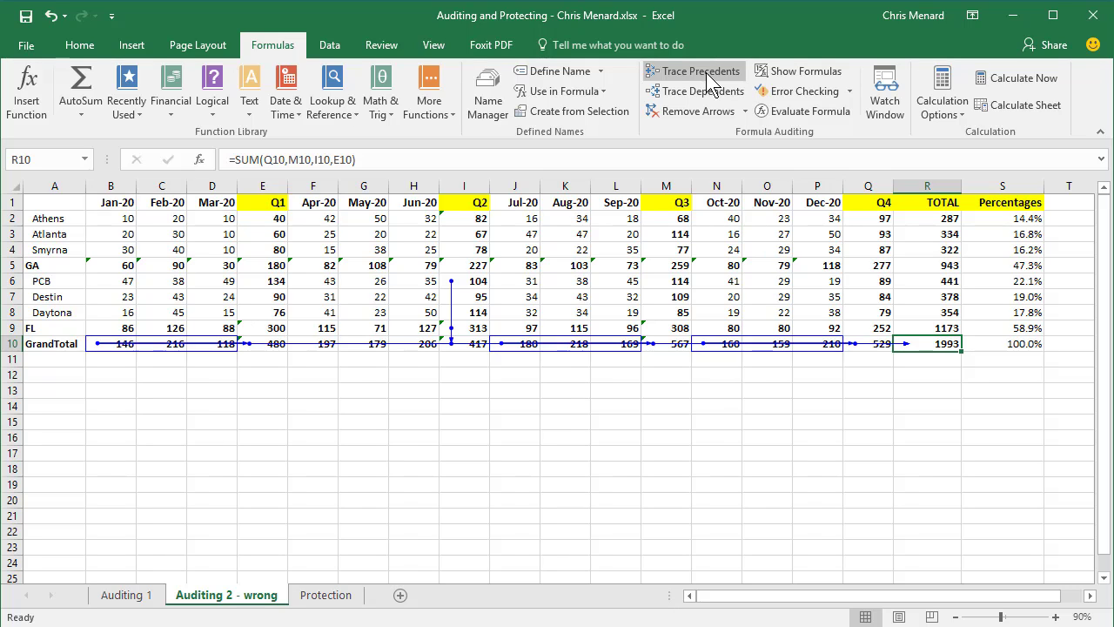
pyautogui.click(706, 72)
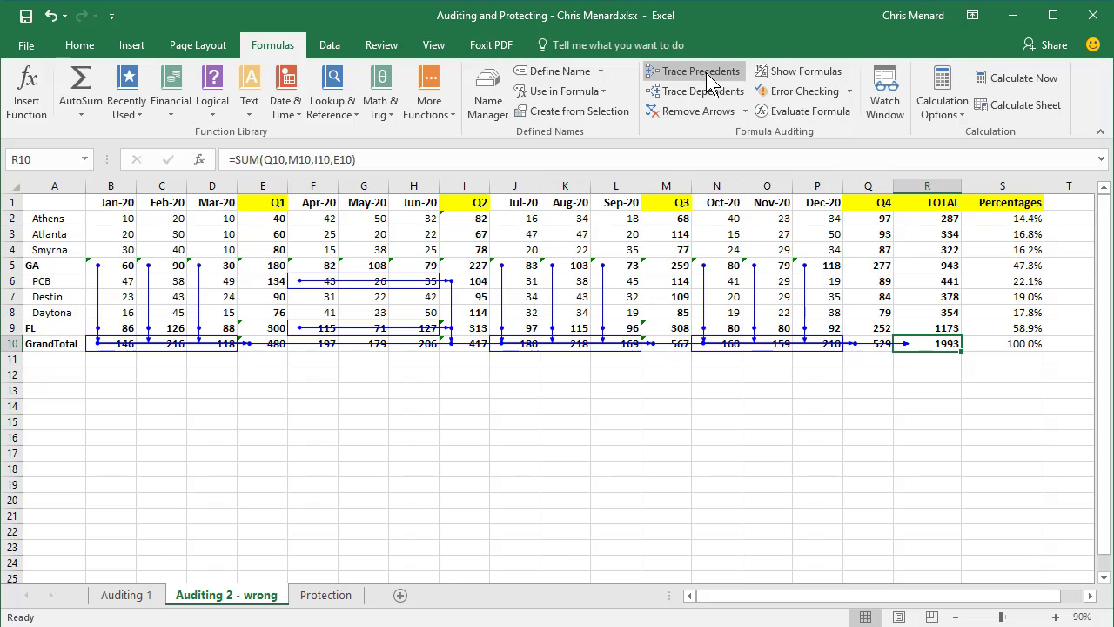
pyautogui.click(707, 80)
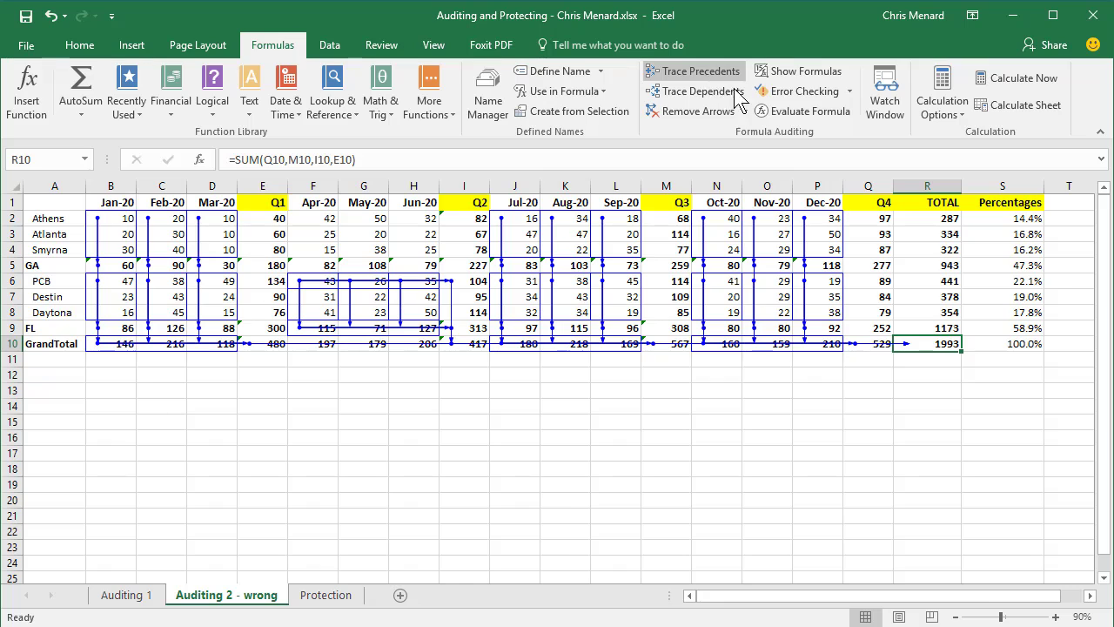
# Remove the tracer arrows from the Auditing 2 - wrong sheet and return to the Auditing 1 sheet
pyautogui.click(721, 111)
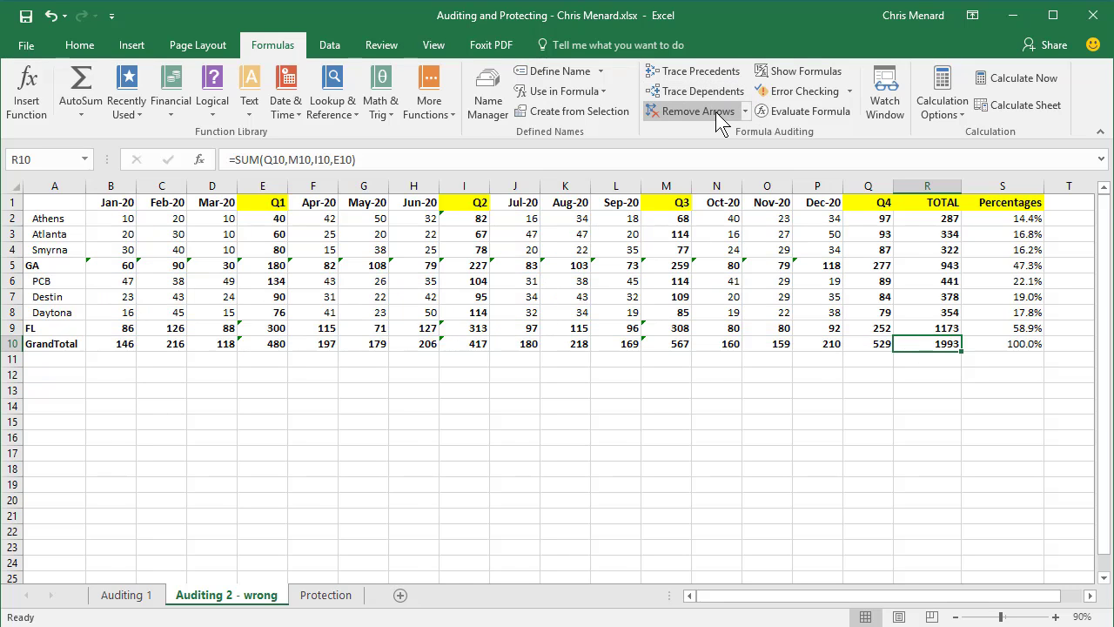
pyautogui.click(143, 601)
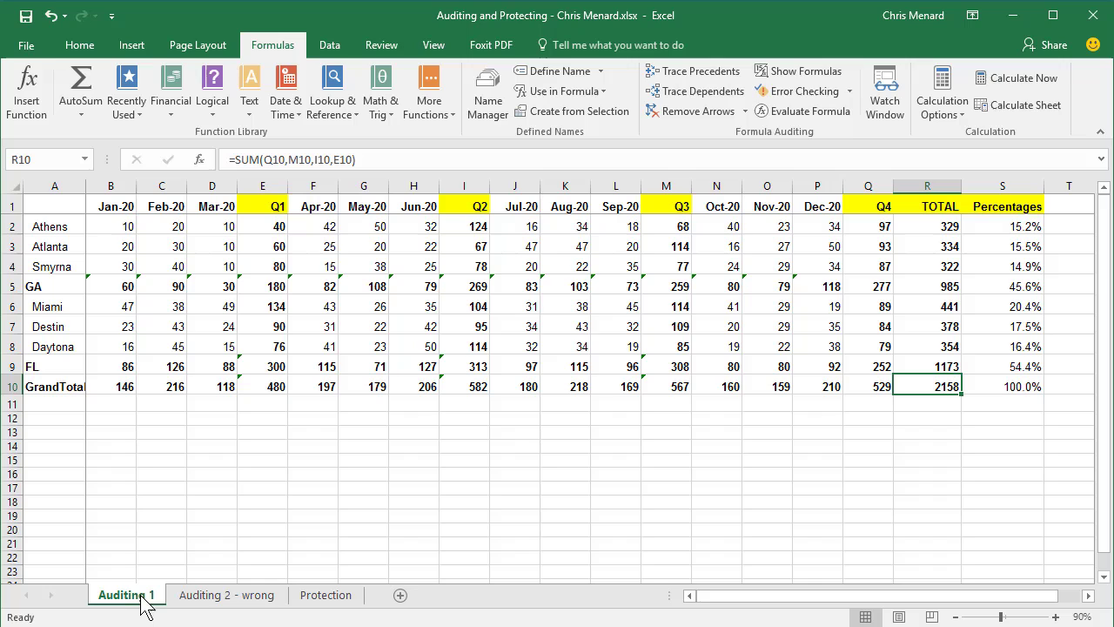